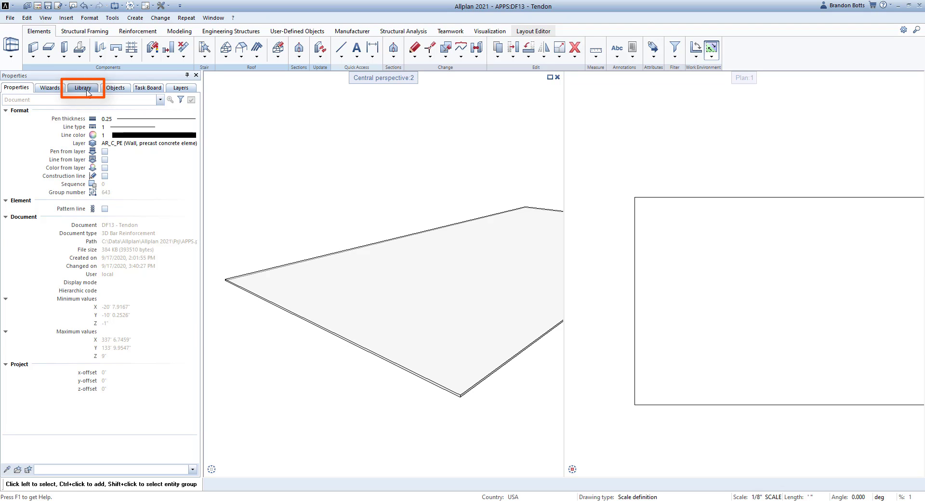
- Start the Tendon Placement PythonPart from Library > PythonParts > Post tensioning
left_click(87, 90)
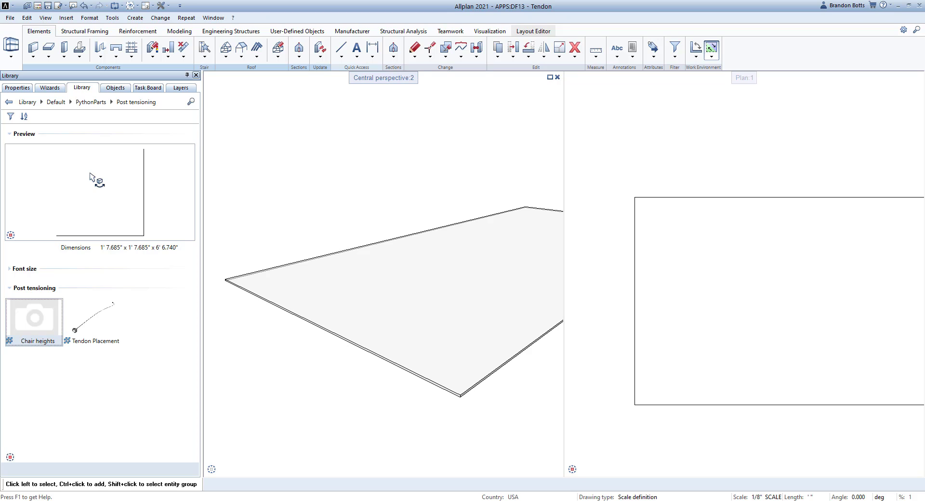
double_click(97, 318)
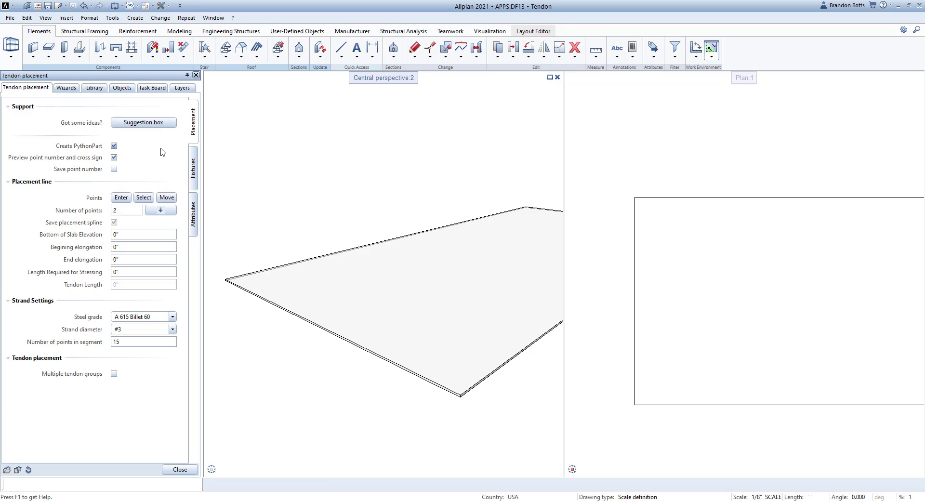
- Set Bottom of Slab Elevation to 4" and place four tendon points across the slab
double_click(130, 235)
type("4")
left_click(122, 197)
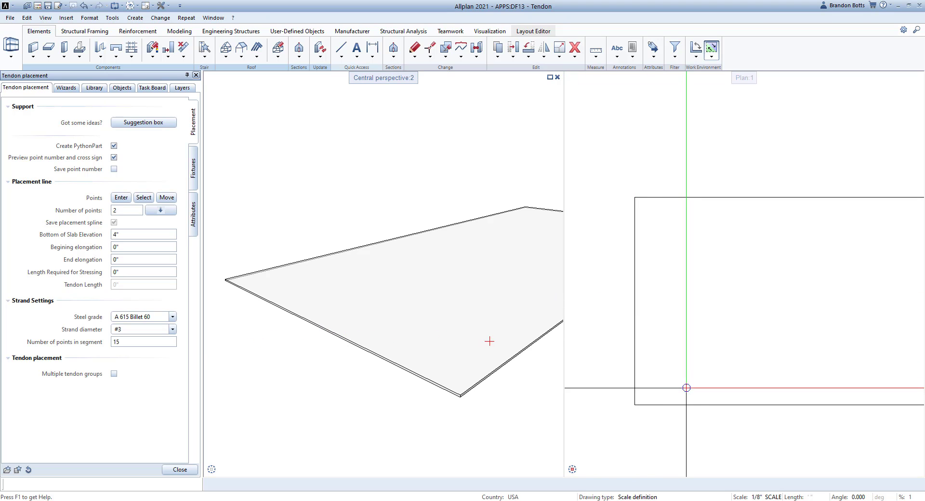
left_click(698, 403)
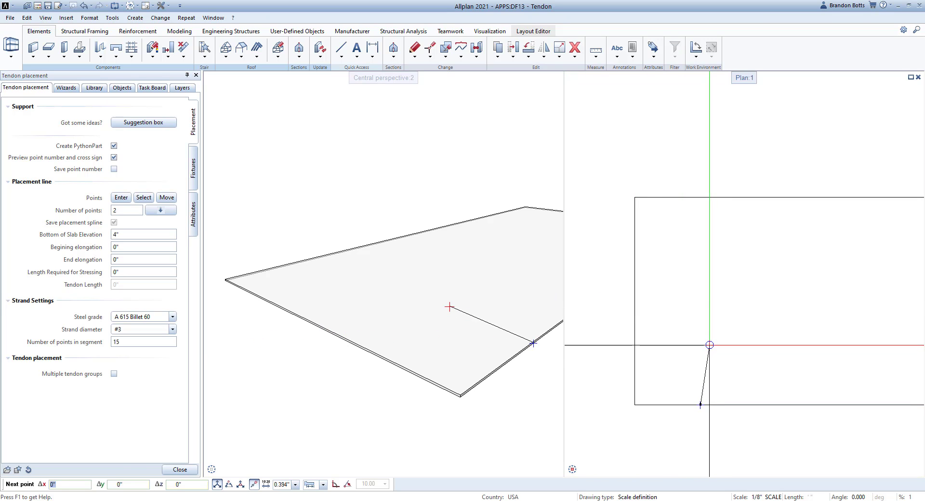
left_click(699, 336)
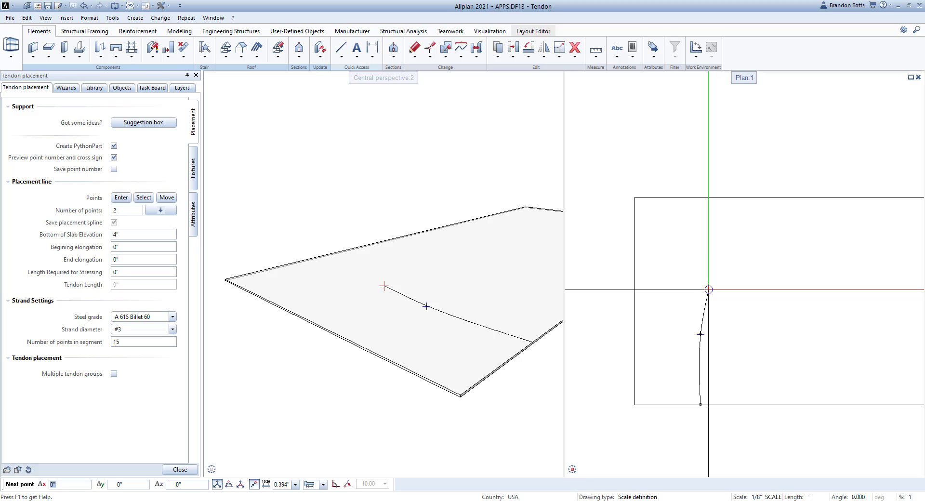
left_click(707, 290)
left_click(703, 197)
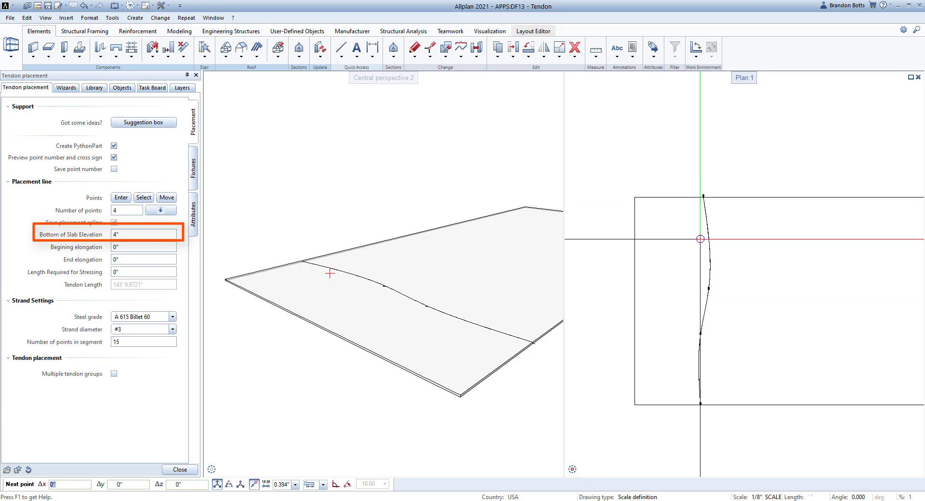
scroll(704, 232, "up", 3)
scroll(693, 216, "up", 3)
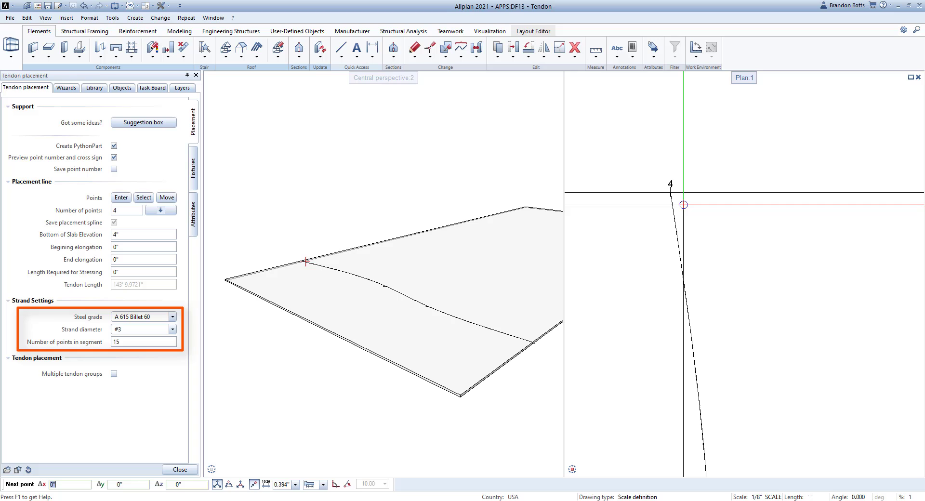
- In Fixtures, set both live and dead anchor paths to Private (1 Tendon / 1 Dead End)
left_click(193, 168)
left_click(172, 172)
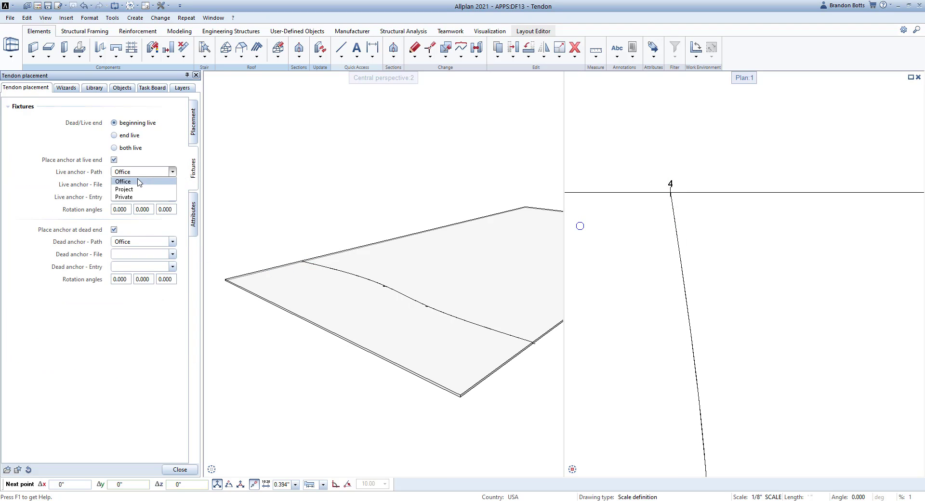
left_click(131, 196)
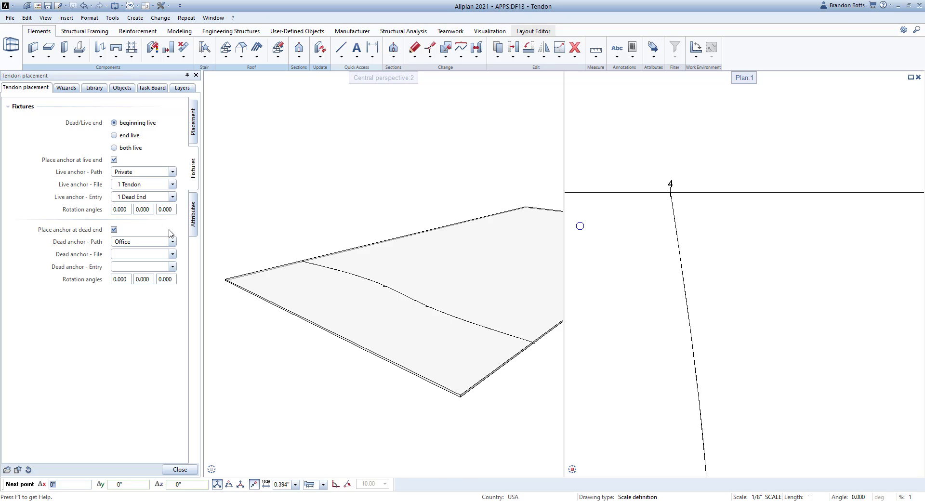
left_click(140, 241)
left_click(125, 266)
- Set the third rotation angle to 90° for both the dead and live anchors
double_click(164, 279)
type("90.000")
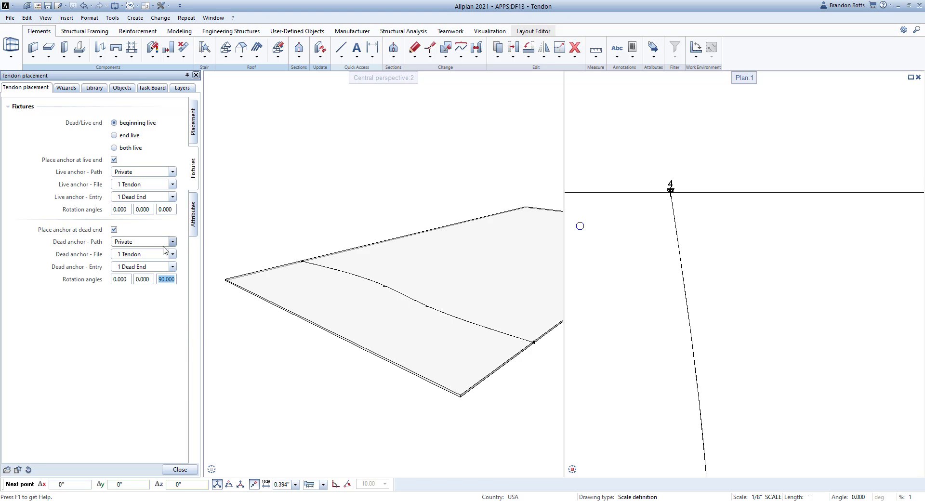
double_click(166, 209)
type("90")
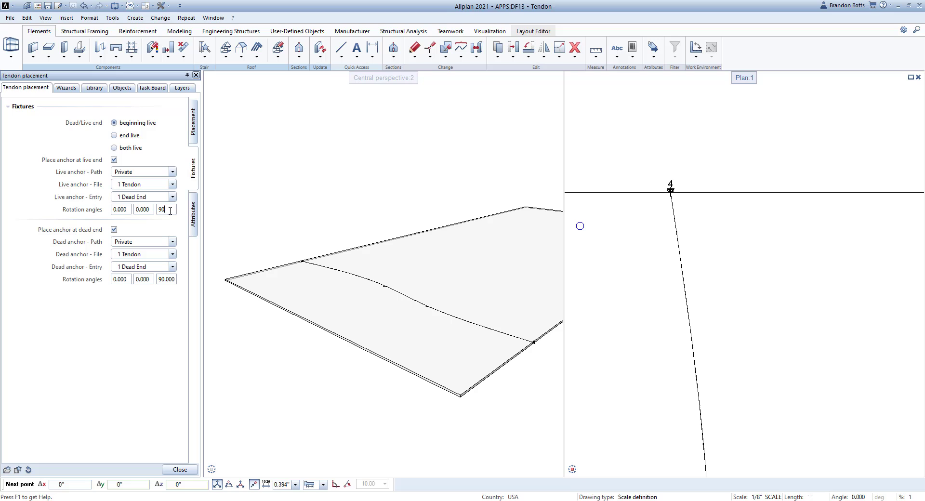
key("Return")
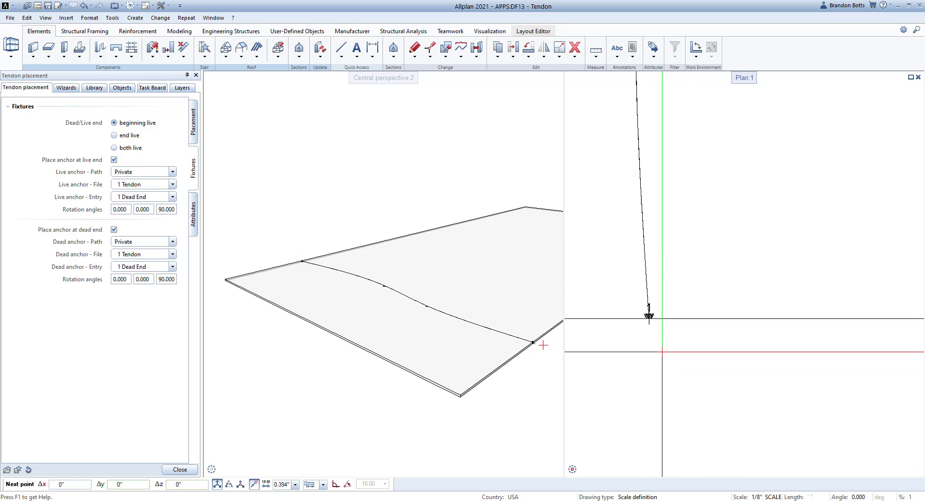
scroll(661, 352, "down", 3)
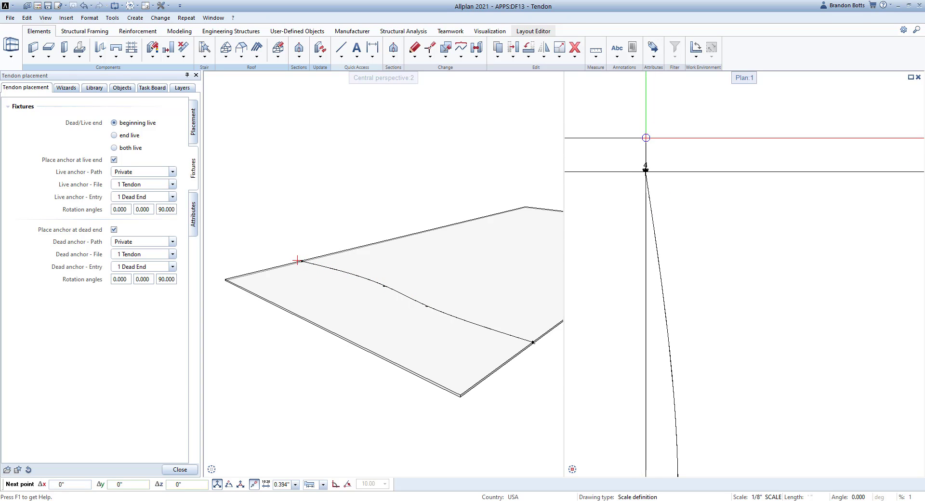
scroll(649, 185, "up", 3)
scroll(678, 197, "up", 2)
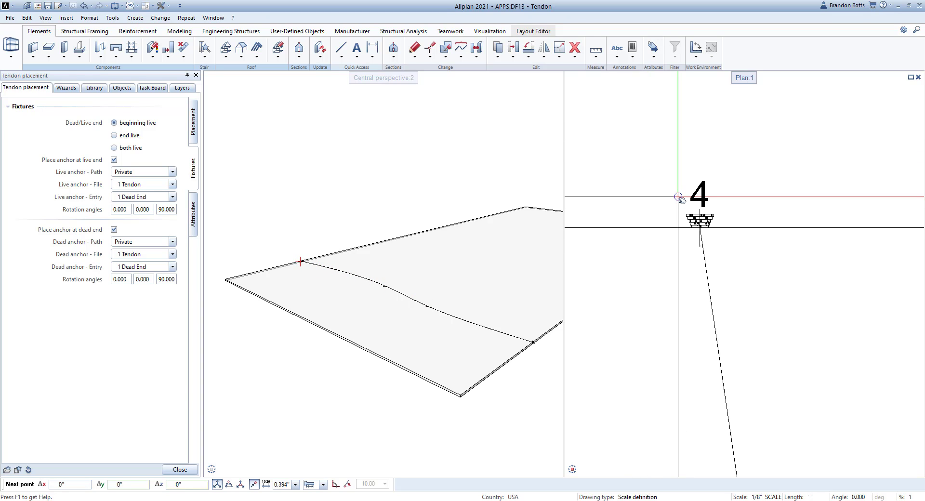
- Finish placing the tendon as a PythonPart and orbit the perspective view around the slab
left_click(193, 121)
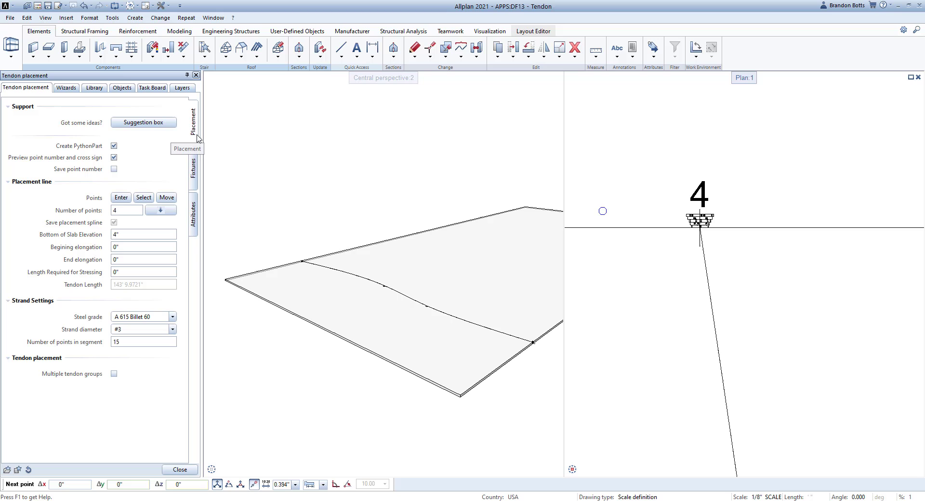
key("Escape")
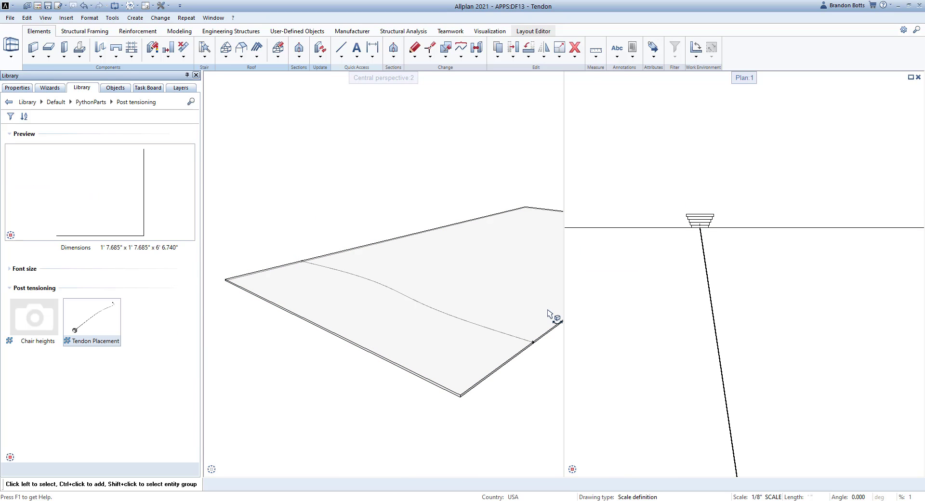
scroll(549, 316, "up", 3)
scroll(498, 339, "up", 3)
scroll(492, 335, "up", 2)
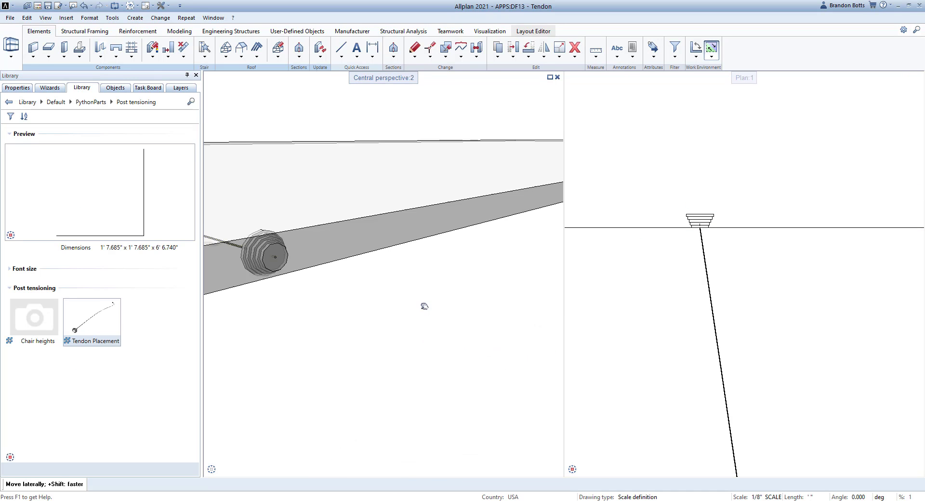
mouse_move(424, 306)
middle_mouse_down()
mouse_move(462, 321)
mouse_move(441, 310)
mouse_move(415, 319)
mouse_move(444, 328)
middle_mouse_up()
mouse_move(433, 331)
left_mouse_down()
mouse_move(486, 254)
mouse_move(468, 280)
left_mouse_up()
middle_click_drag(412, 300, 432, 268)
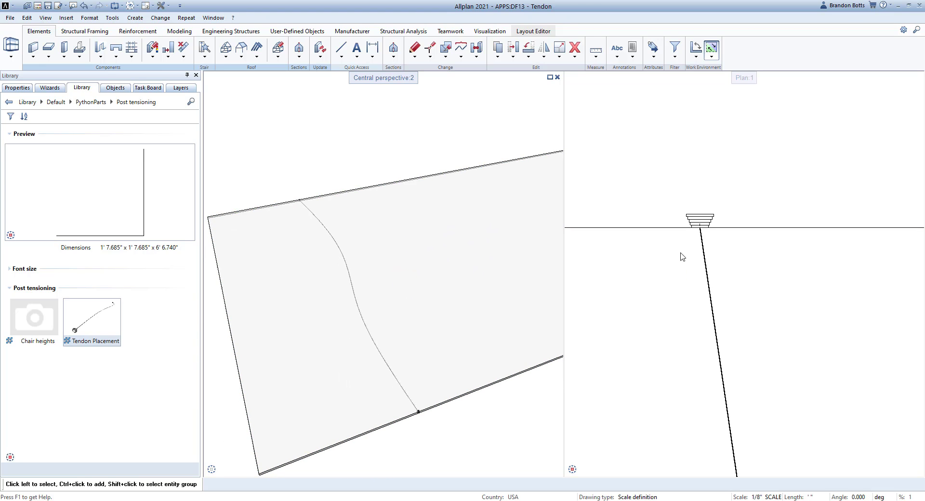
- Reopen the tendon, untick Create PythonPart and reapply so it becomes separate elements
double_click(706, 256)
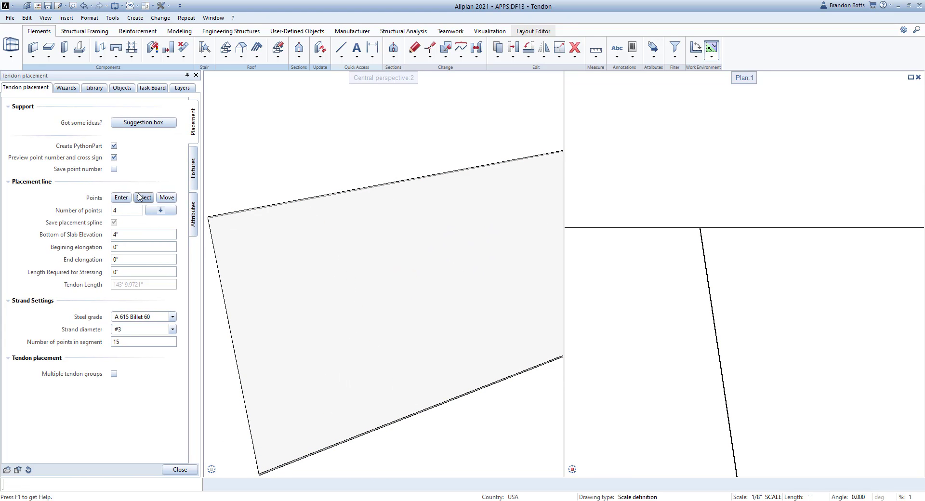
left_click(143, 197)
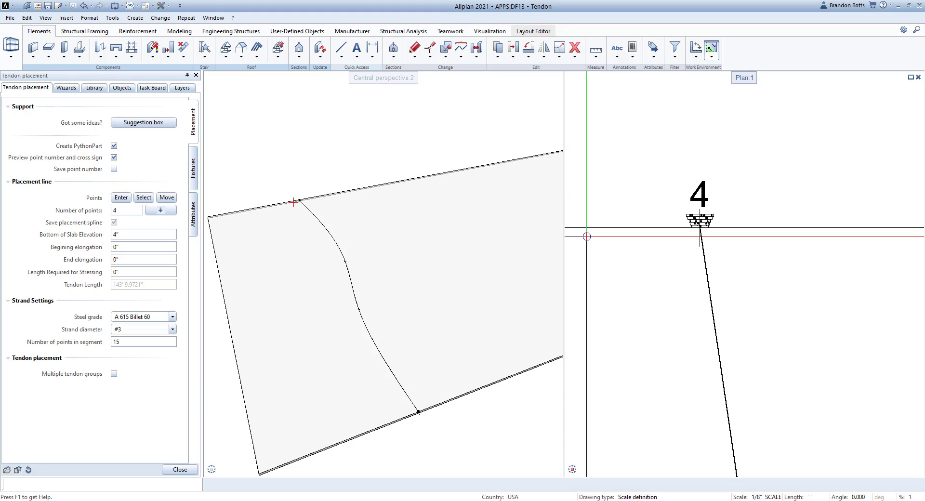
left_click(114, 146)
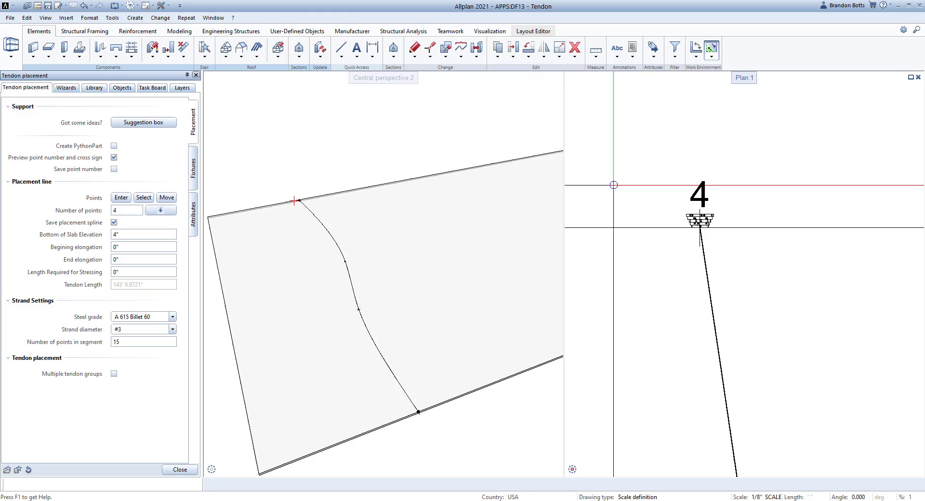
key("Escape")
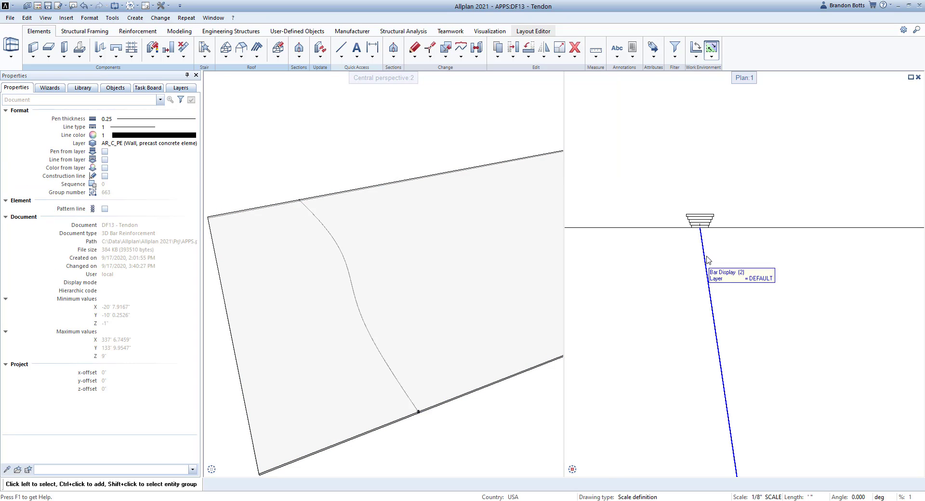
- Select the converted tendon elements and bring the slab-edge end into view
left_click(707, 258)
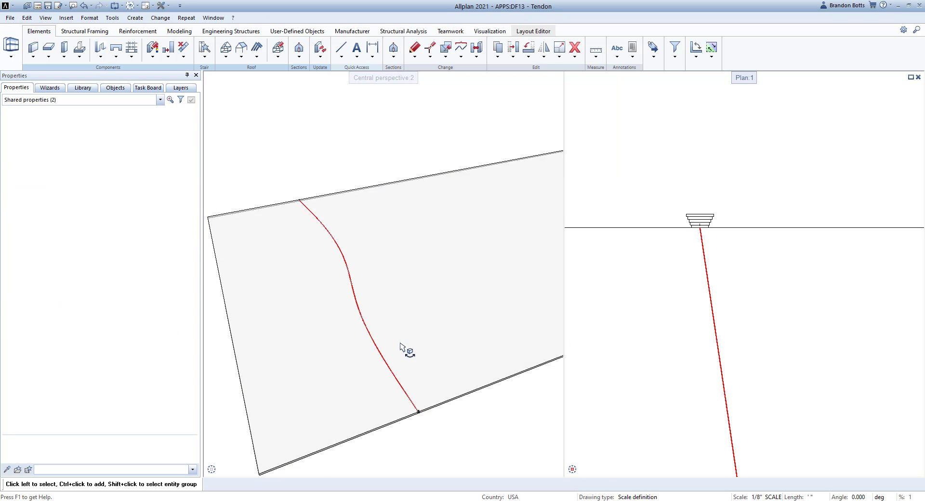
mouse_move(408, 339)
middle_mouse_down()
mouse_move(403, 371)
mouse_move(409, 339)
middle_mouse_up()
middle_click_drag(419, 307, 426, 346)
scroll(430, 350, "up", 3)
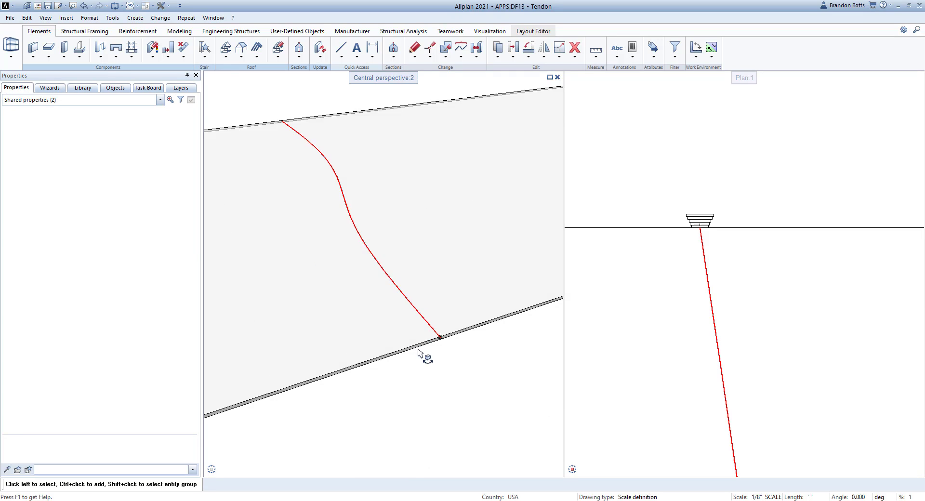
scroll(468, 321, "up", 1)
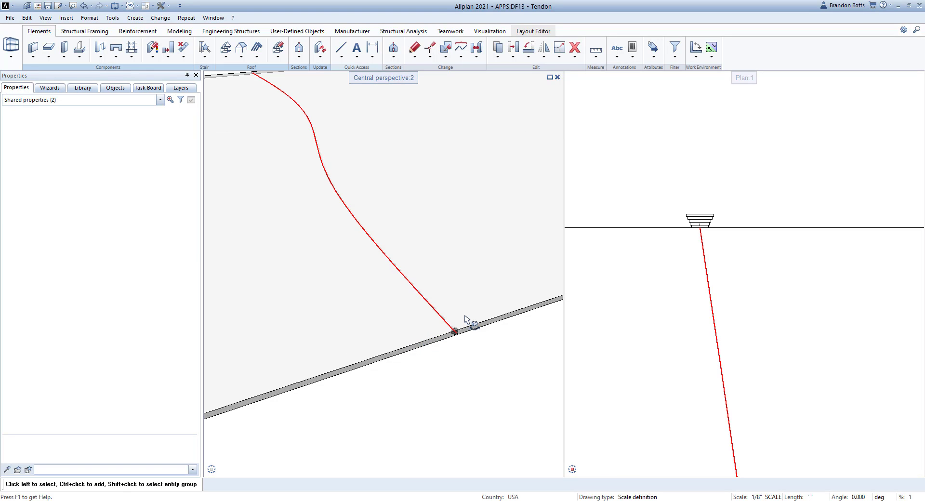